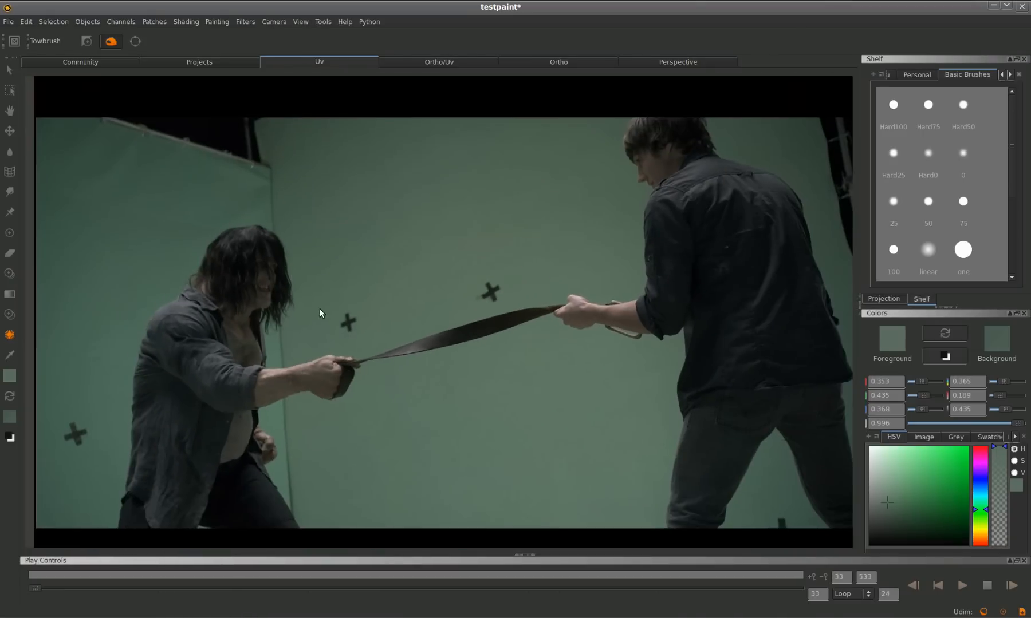
{"action": "scroll", "coordinate": [319, 308], "scroll_direction": "up", "scroll_amount": 1}
Play the footage to review the tracking markers, then return to the start frame.
{"action": "key", "text": "space"}
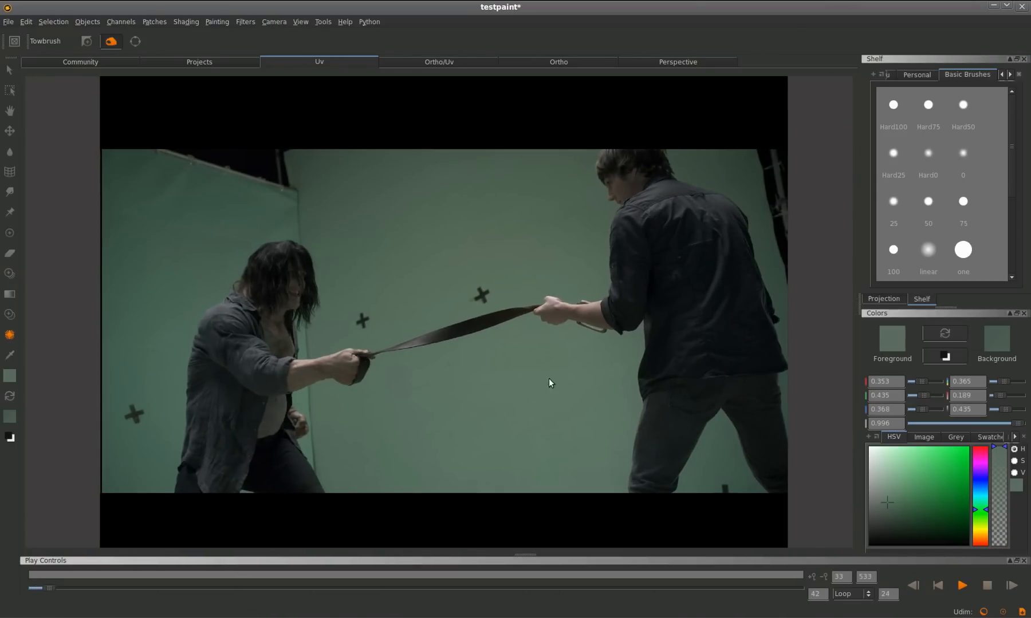
{"action": "scroll", "coordinate": [314, 306], "scroll_direction": "down", "scroll_amount": 2}
{"action": "scroll", "coordinate": [599, 349], "scroll_direction": "up", "scroll_amount": 4}
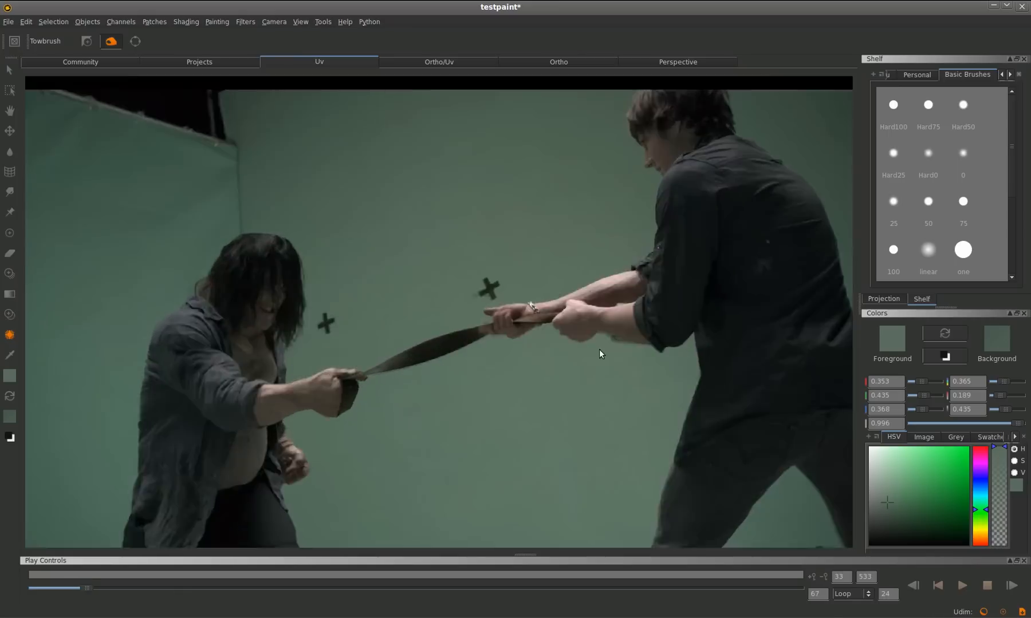
{"action": "scroll", "coordinate": [456, 294], "scroll_direction": "up", "scroll_amount": 3}
{"action": "scroll", "coordinate": [433, 314], "scroll_direction": "down", "scroll_amount": 1}
{"action": "scroll", "coordinate": [433, 315], "scroll_direction": "down", "scroll_amount": 3}
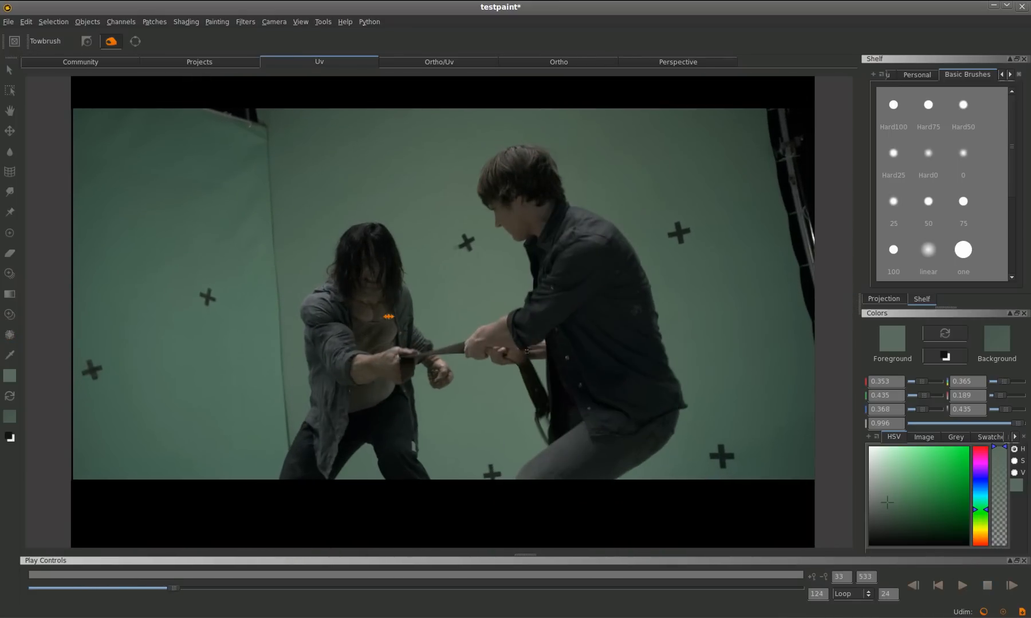
{"action": "key", "text": "space"}
{"action": "scroll", "coordinate": [354, 298], "scroll_direction": "up", "scroll_amount": 3}
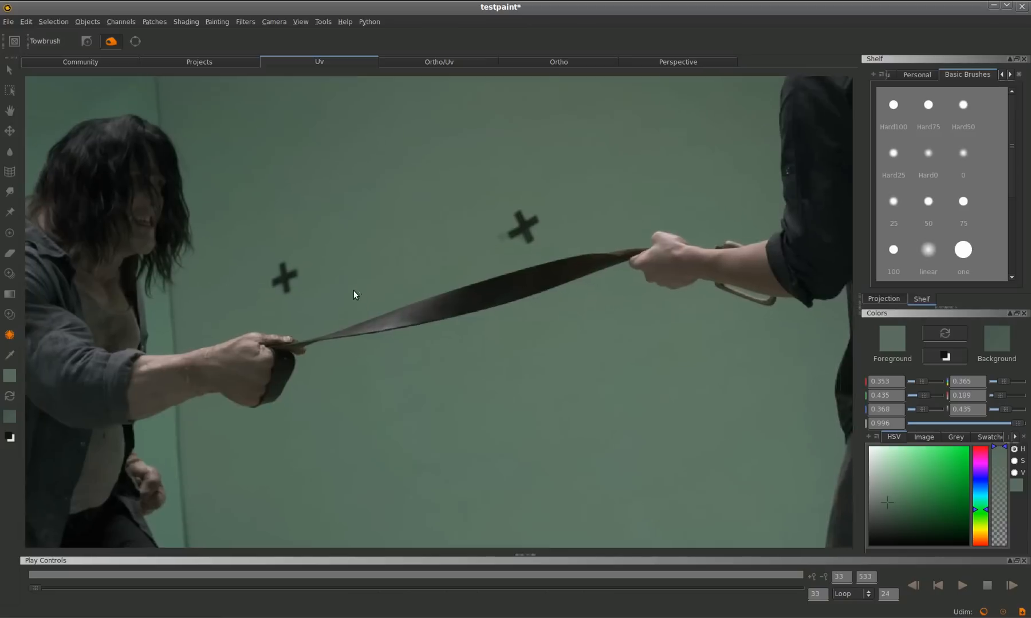
{"action": "scroll", "coordinate": [355, 290], "scroll_direction": "up", "scroll_amount": 2}
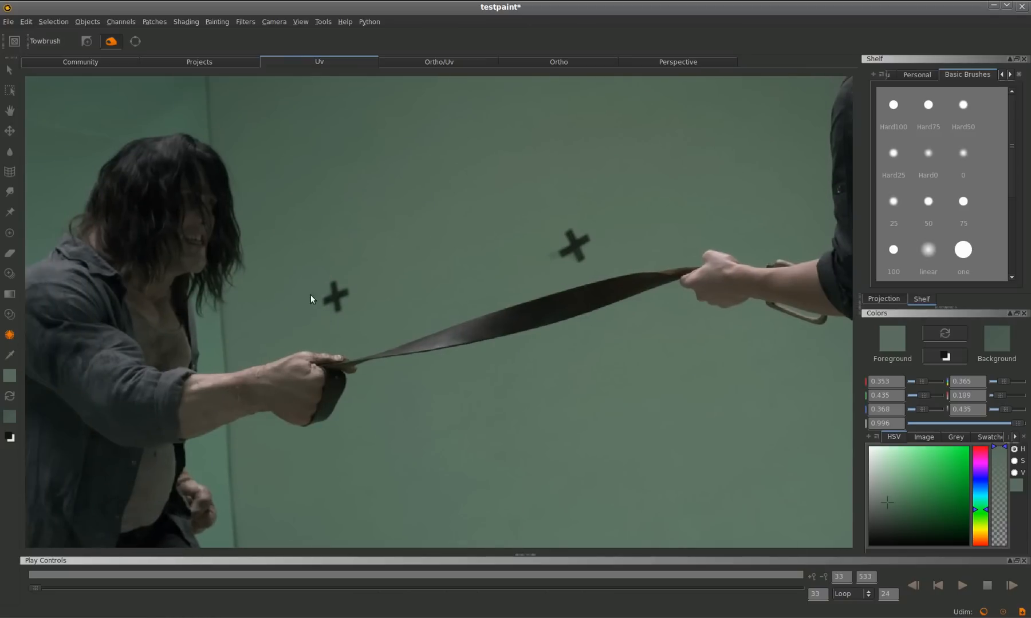
Cover the left and right crosses near the belt with lassoed patches of clean green wall.
{"action": "key", "text": "Return"}
{"action": "left_click_drag", "start_coordinate": [550, 222], "coordinate": [546, 273]}
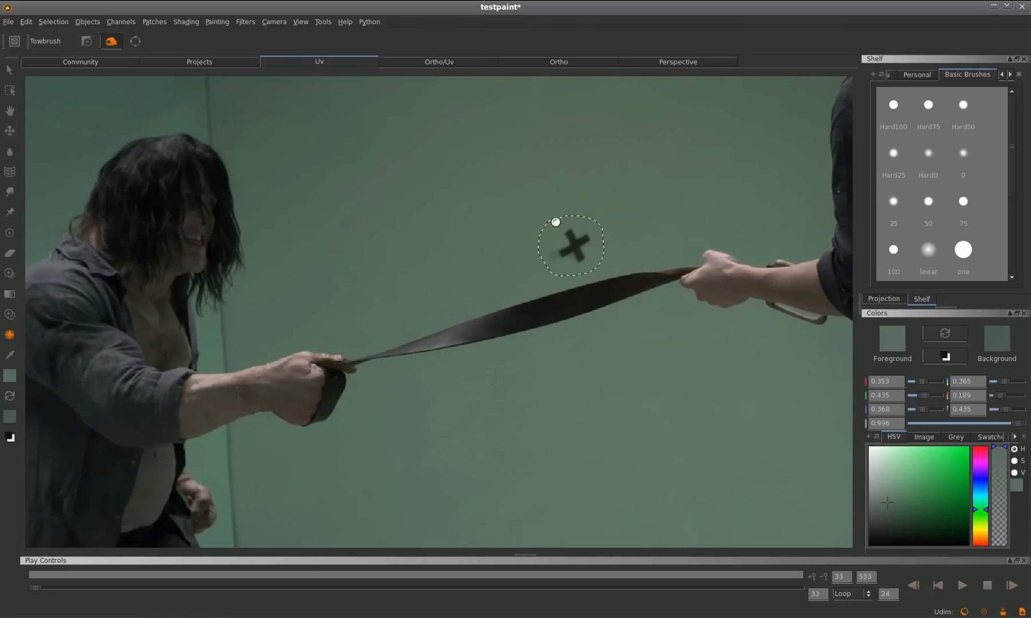
{"action": "key", "text": "Return"}
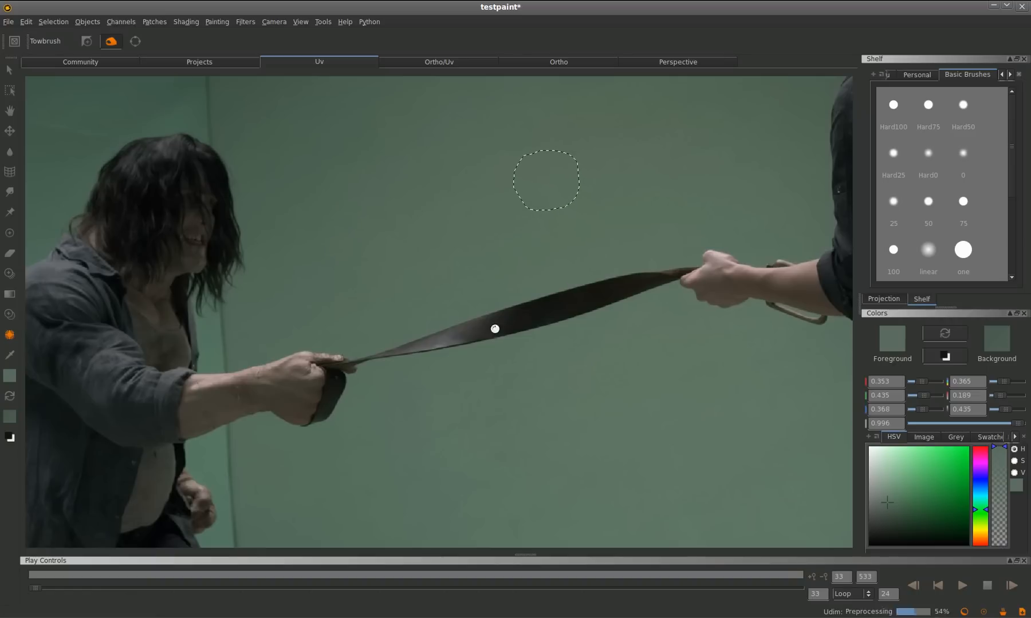
Fit the frame into view and step the timeline to frame 34.
{"action": "key", "text": "a"}
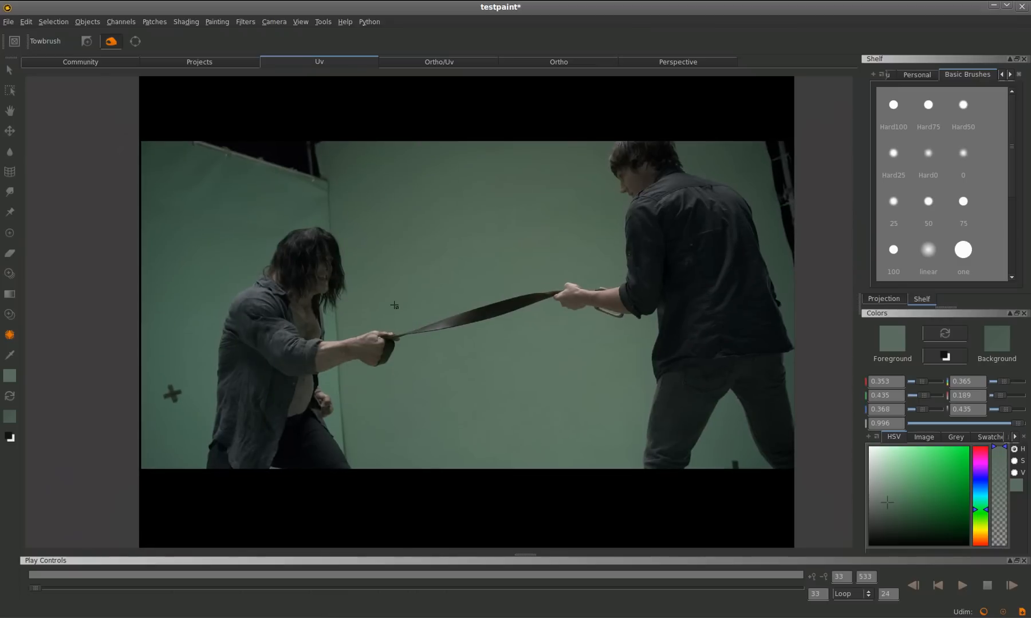
{"action": "key", "text": "Right"}
{"action": "key", "text": "Left"}
{"action": "scroll", "coordinate": [393, 305], "scroll_direction": "up", "scroll_amount": 3}
{"action": "scroll", "coordinate": [374, 294], "scroll_direction": "up", "scroll_amount": 3}
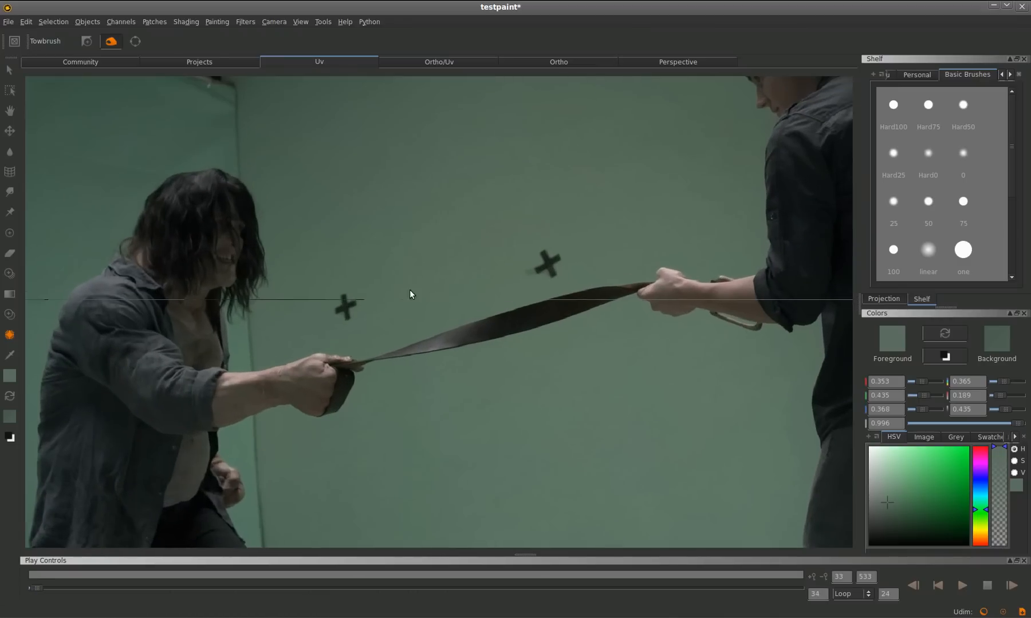
{"action": "scroll", "coordinate": [356, 304], "scroll_direction": "up", "scroll_amount": 2}
Lasso a patch around both crosses above the belt, slide clean wall over them, and clear the outline.
{"action": "left_click_drag", "start_coordinate": [308, 282], "coordinate": [305, 320]}
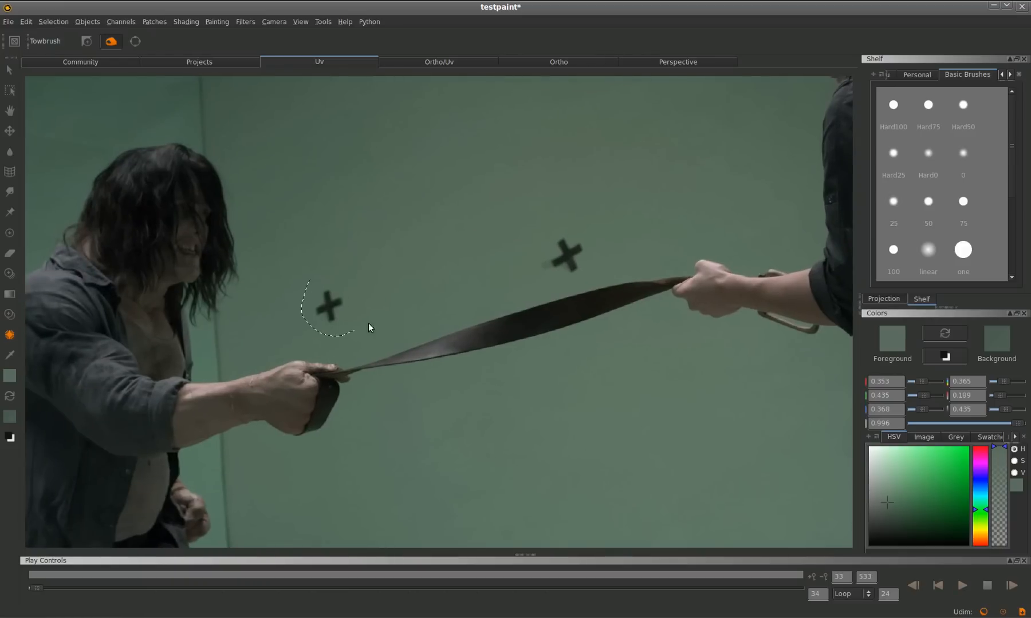
{"action": "left_click_drag", "start_coordinate": [588, 272], "coordinate": [573, 215]}
{"action": "mouse_move", "coordinate": [435, 274]}
{"action": "left_mouse_down"}
{"action": "mouse_move", "coordinate": [404, 196]}
{"action": "mouse_move", "coordinate": [419, 195]}
{"action": "left_mouse_up"}
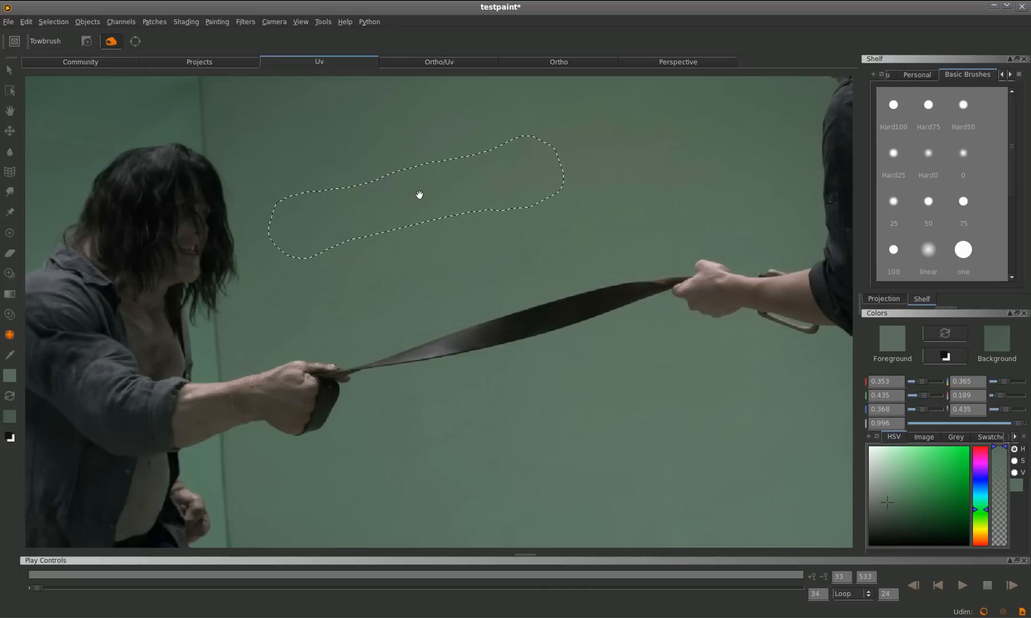
{"action": "key", "text": "ctrl+d"}
Fit the whole frame into view and play the footage to review the fix.
{"action": "key", "text": "f"}
{"action": "key", "text": "space"}
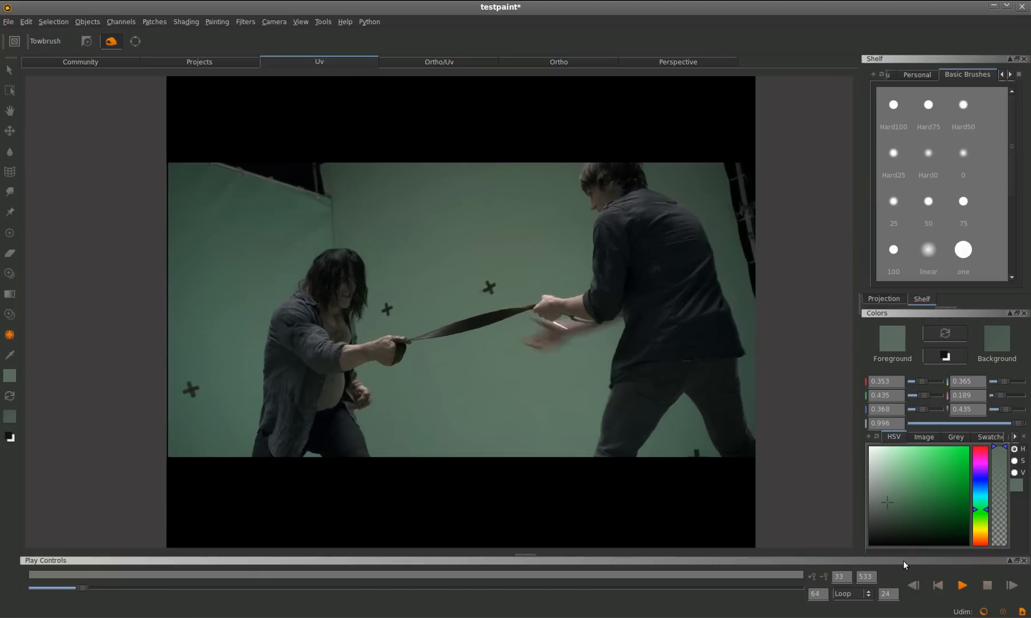
{"action": "left_click", "coordinate": [937, 586]}
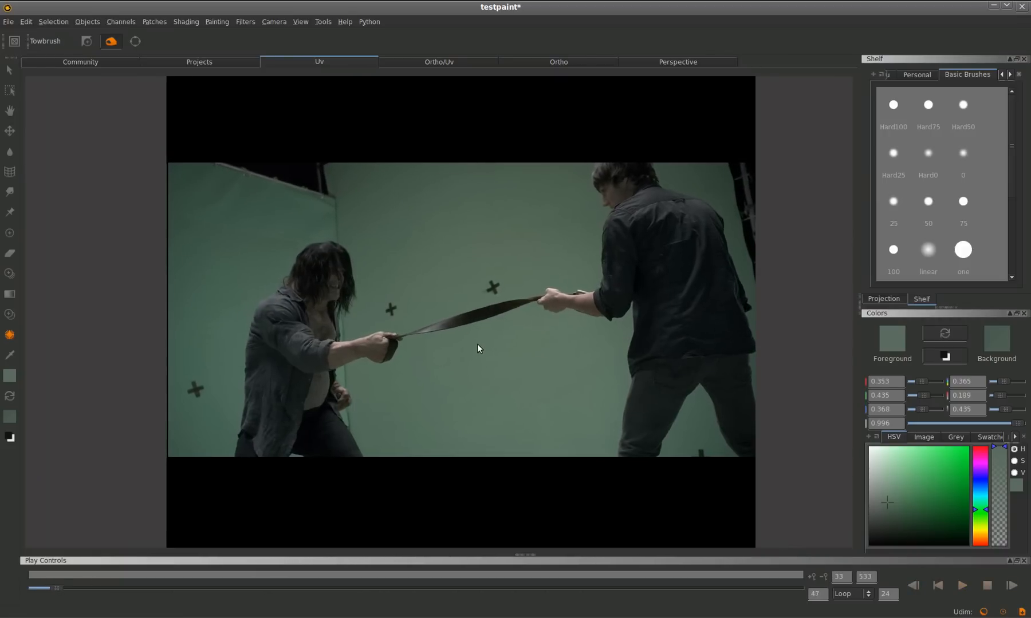
{"action": "key", "text": "Home"}
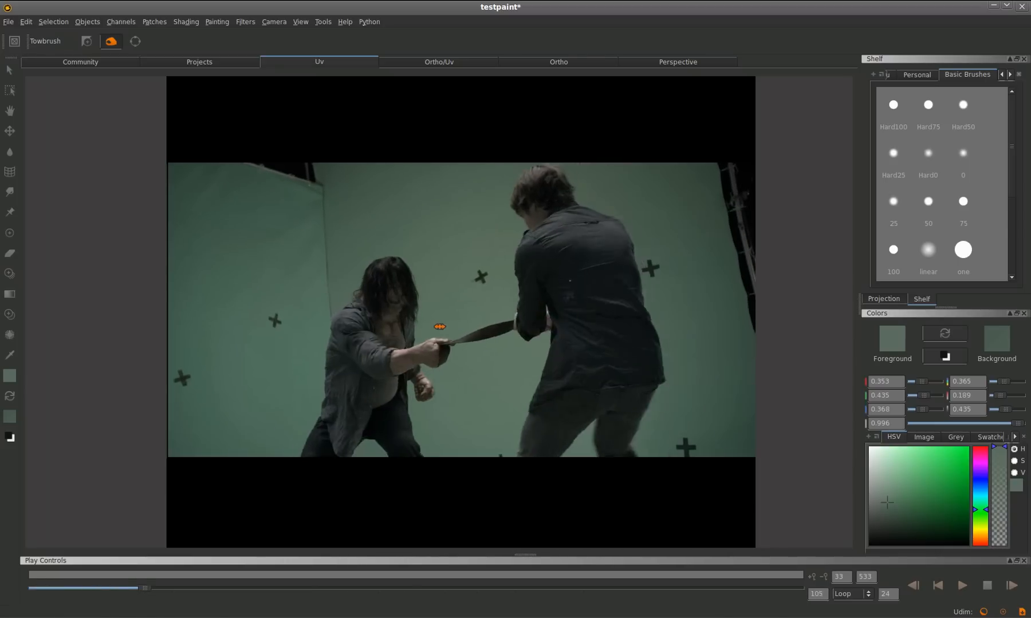
{"action": "scroll", "coordinate": [305, 339], "scroll_direction": "up", "scroll_amount": 3}
Slide clean green wall over the lower-left, middle and upper-right crosses around the long-haired actor.
{"action": "middle_click_drag", "start_coordinate": [345, 333], "coordinate": [404, 301]}
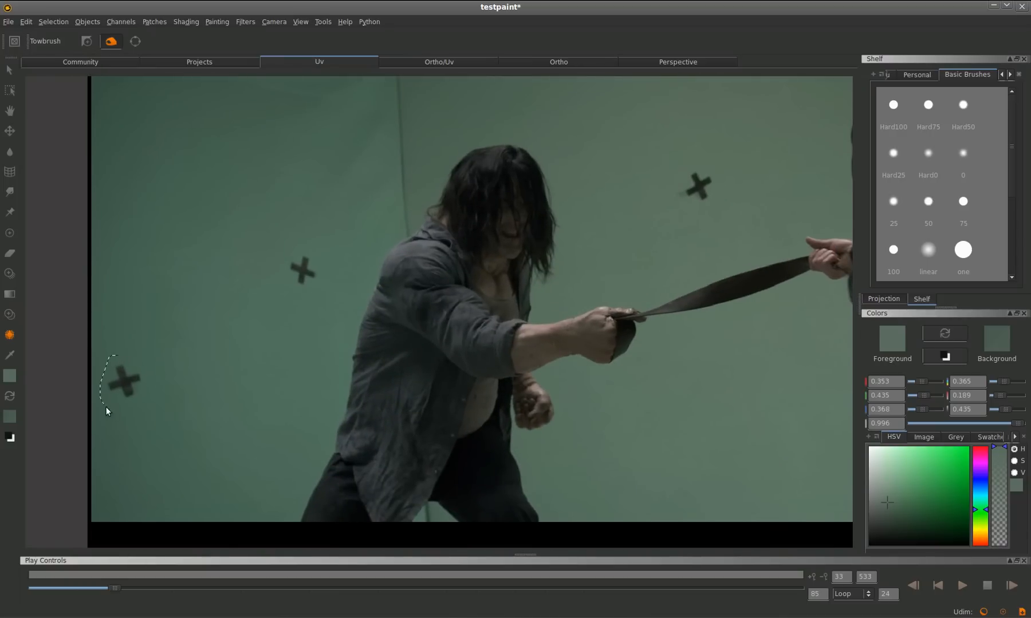
{"action": "left_click_drag", "start_coordinate": [126, 375], "coordinate": [186, 376]}
{"action": "mouse_move", "coordinate": [283, 248]}
{"action": "left_mouse_down"}
{"action": "mouse_move", "coordinate": [333, 258]}
{"action": "mouse_move", "coordinate": [272, 217]}
{"action": "left_mouse_up"}
{"action": "key", "text": "ctrl+d"}
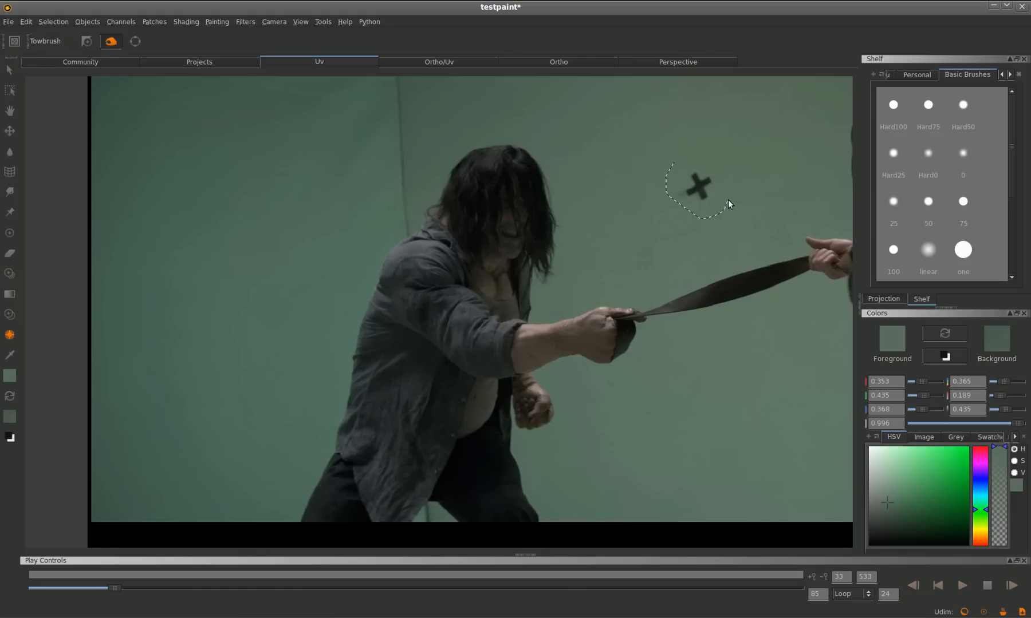
{"action": "left_click_drag", "start_coordinate": [691, 173], "coordinate": [648, 135]}
{"action": "scroll", "coordinate": [584, 289], "scroll_direction": "down", "scroll_amount": 2}
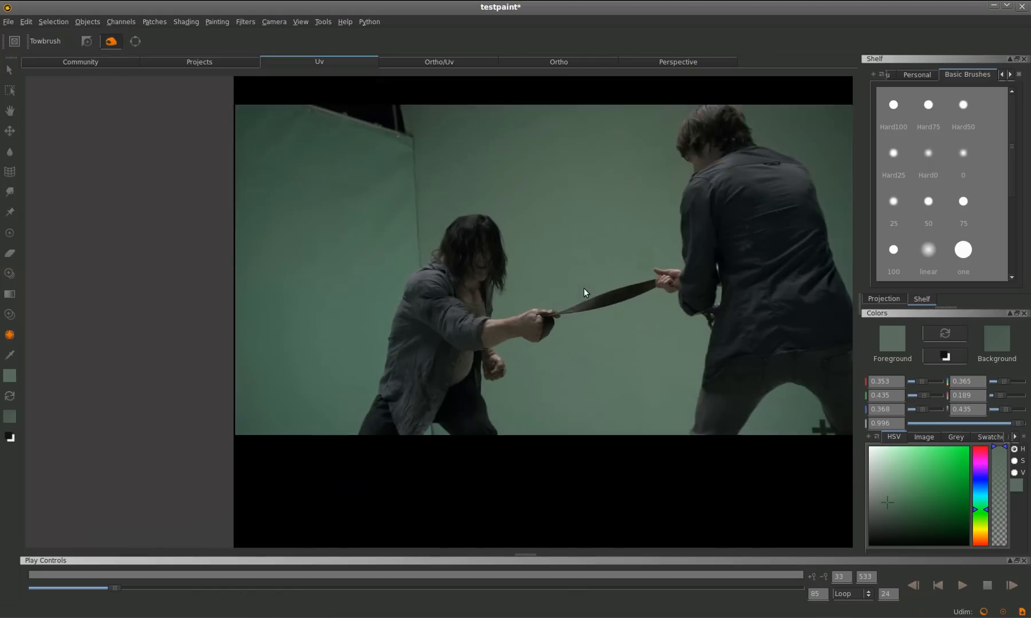
{"action": "scroll", "coordinate": [533, 274], "scroll_direction": "down", "scroll_amount": 2}
{"action": "scroll", "coordinate": [484, 291], "scroll_direction": "down", "scroll_amount": 2}
{"action": "scroll", "coordinate": [475, 296], "scroll_direction": "up", "scroll_amount": 2}
{"action": "scroll", "coordinate": [462, 289], "scroll_direction": "up", "scroll_amount": 1}
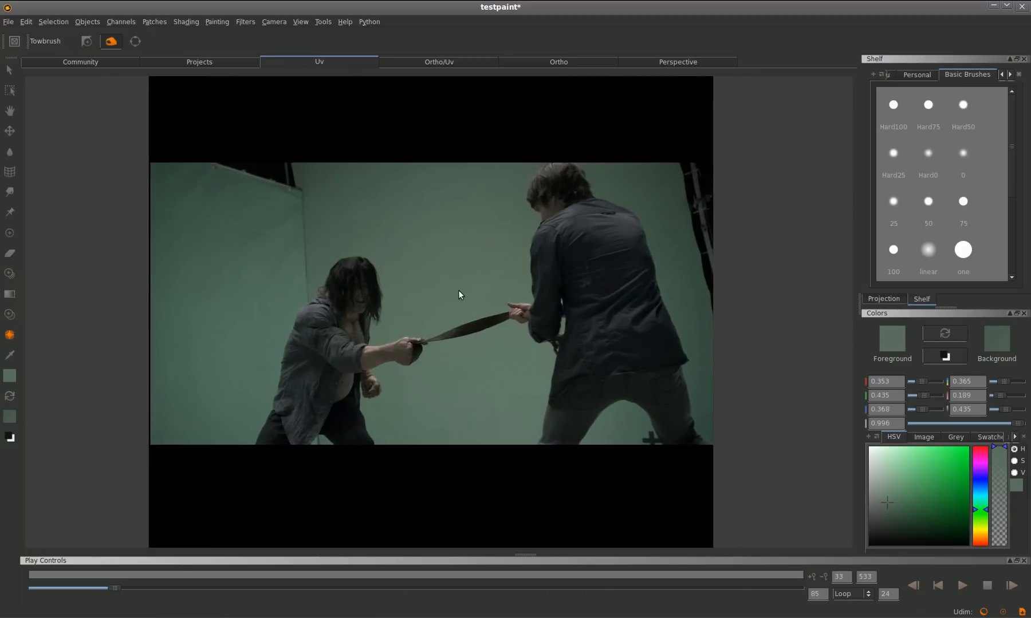
{"action": "key", "text": "space"}
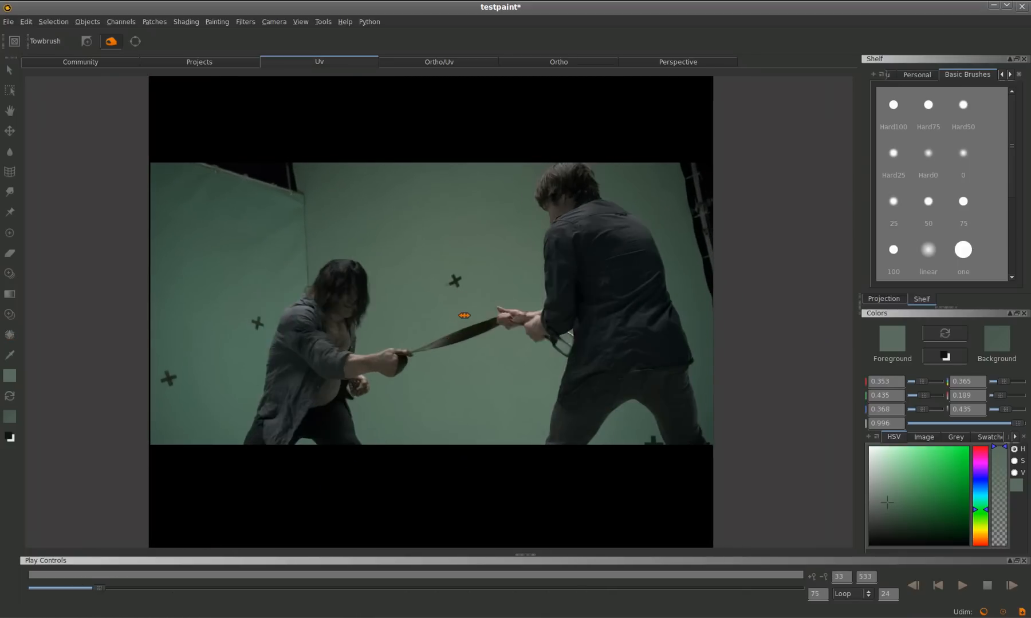